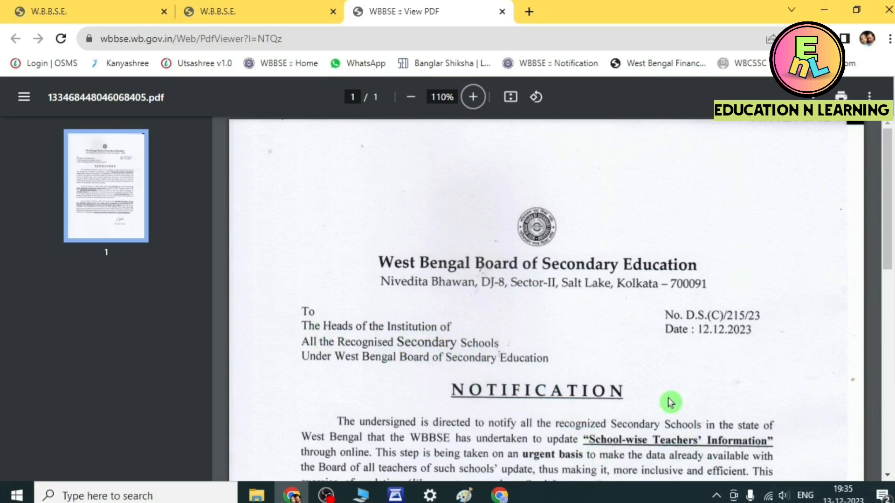
Step: Read the WBBSE notification on updating school-wise teachers' information, including the portal address and verification dates
scroll(669, 400, down, 3)
scroll(670, 401, down, 2)
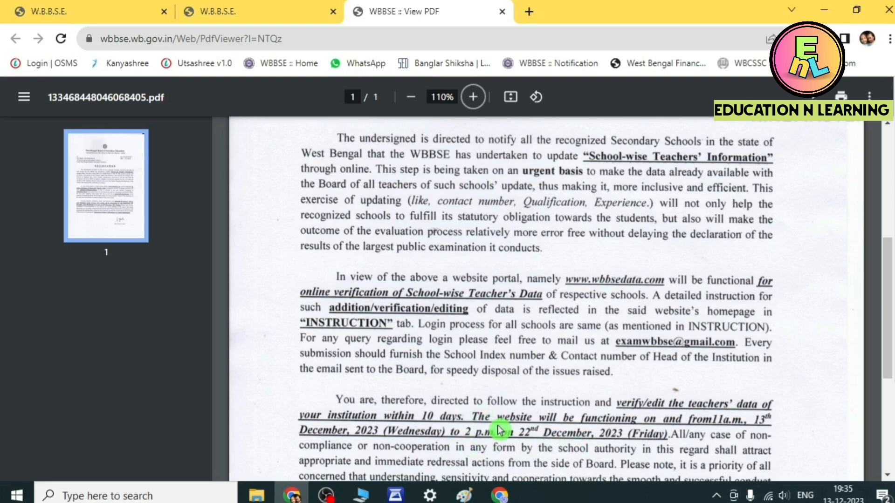
scroll(586, 384, down, 3)
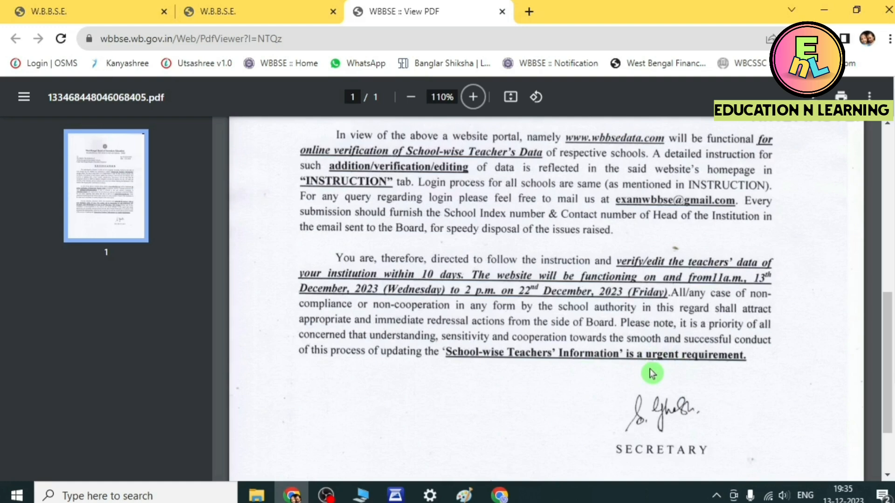
scroll(651, 373, up, 6)
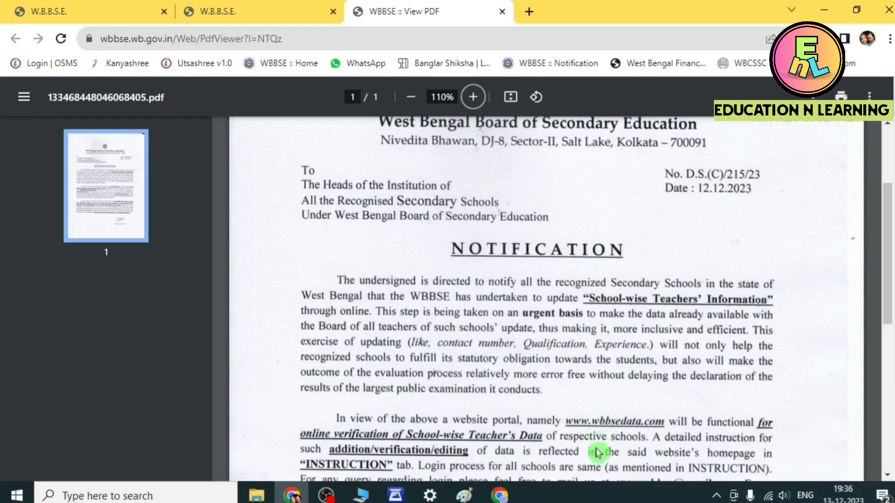
Step: Switch to the teachers' information portal, open the first teacher's record from the teachers list and review its details
click(233, 13)
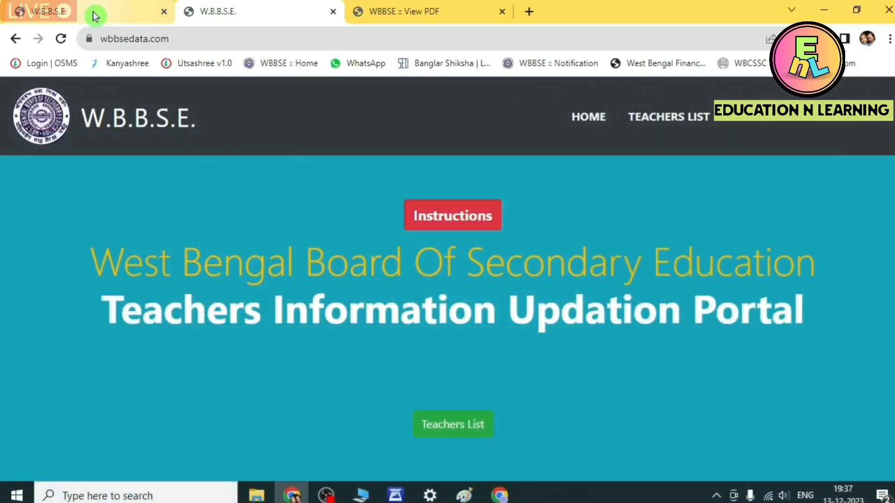
click(95, 17)
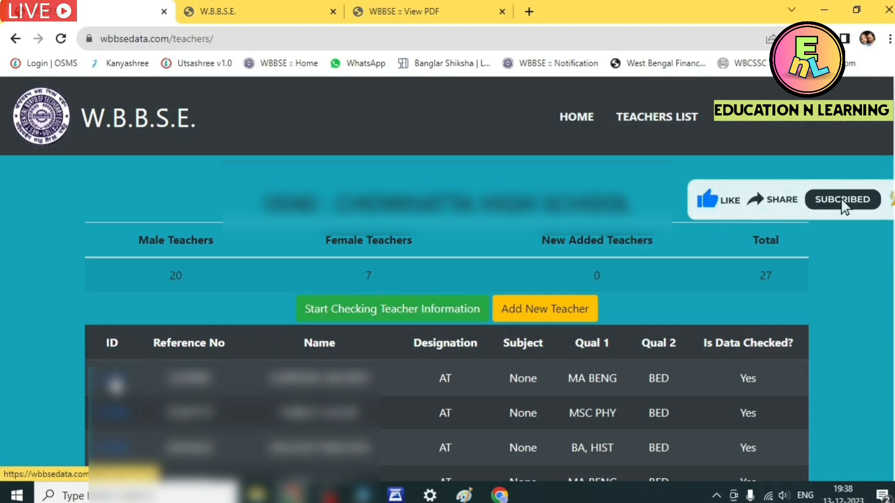
click(115, 385)
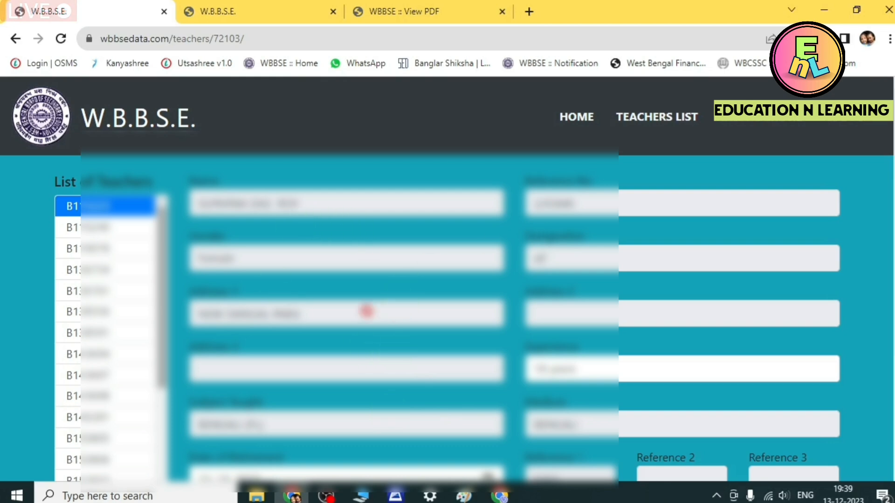
scroll(379, 358, down, 3)
scroll(382, 360, down, 1)
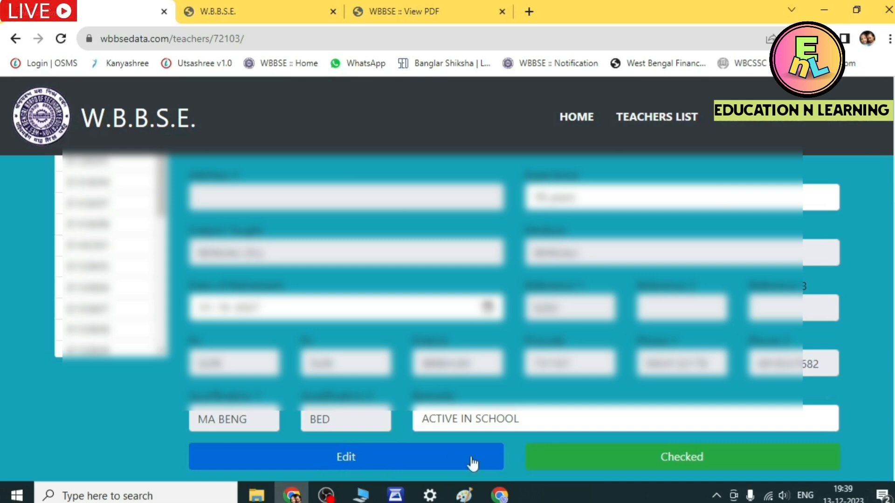
click(679, 459)
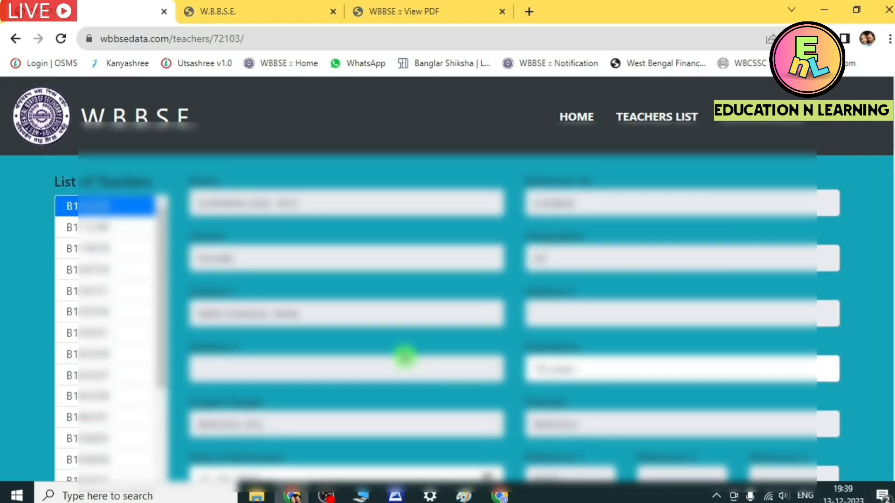
Step: Enable editing on the first teacher's record, review the editable fields and submit the record as checked
scroll(410, 357, down, 3)
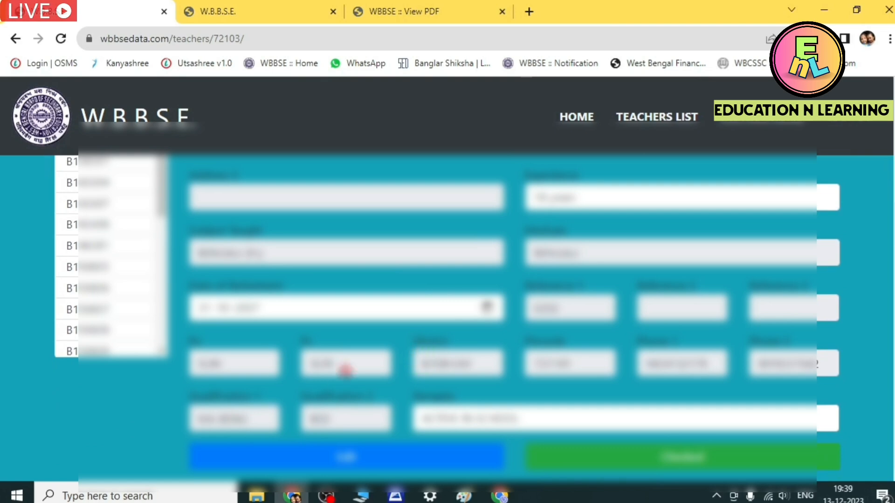
click(364, 457)
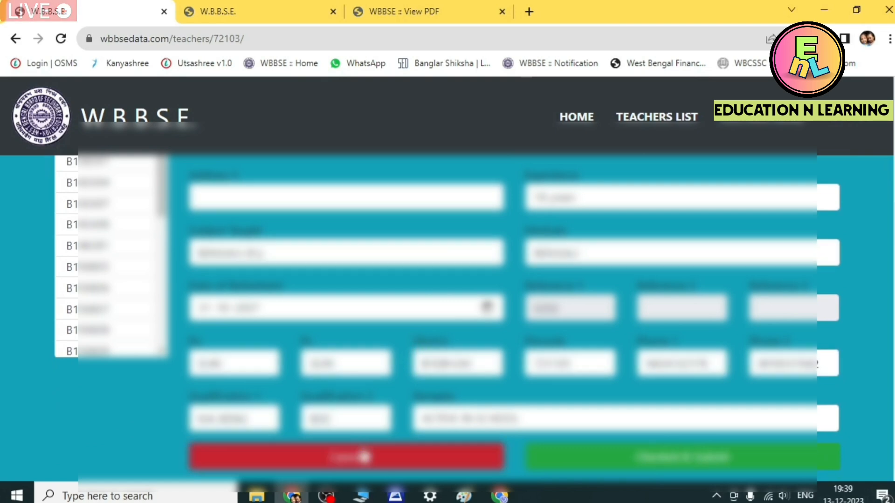
scroll(383, 391, up, 3)
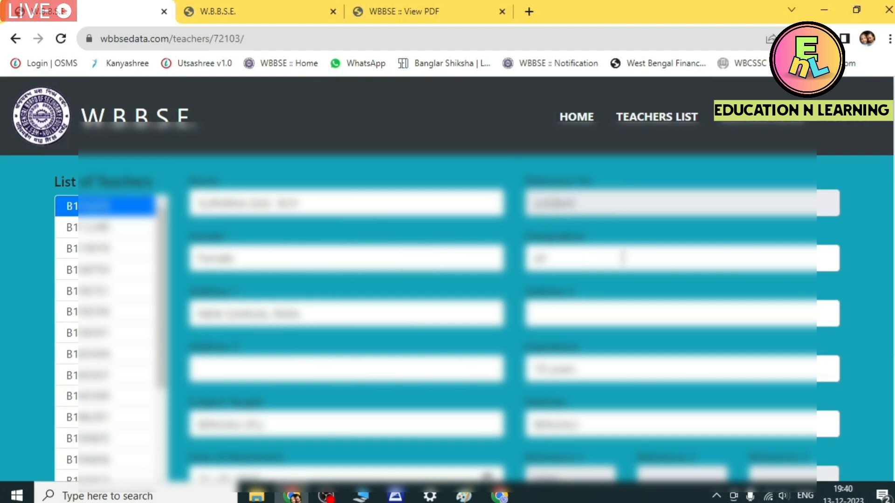
scroll(384, 401, down, 3)
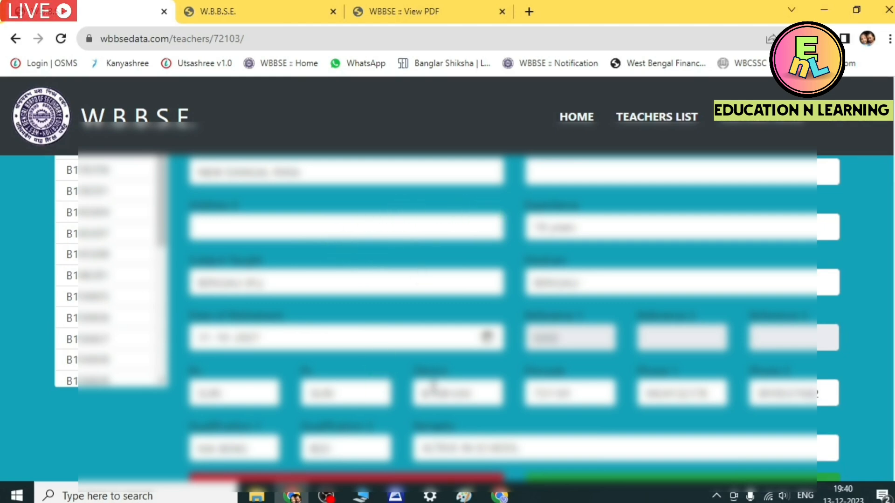
scroll(434, 391, down, 1)
click(646, 456)
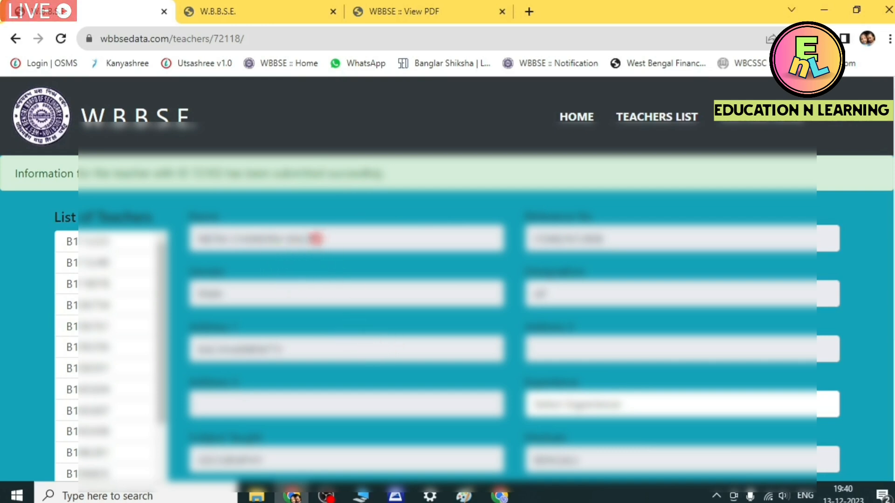
Step: Review the next teacher's record and select the teacher's years of experience in the Experience field
scroll(401, 375, down, 3)
scroll(401, 373, up, 3)
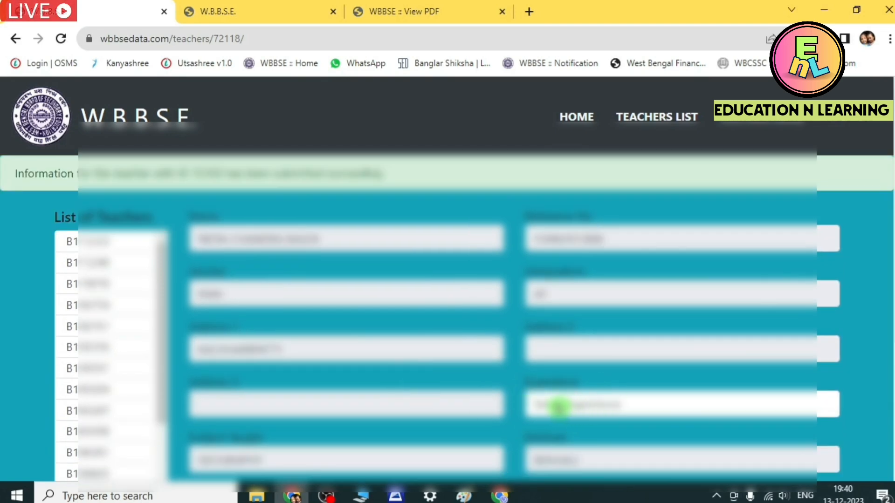
scroll(414, 374, down, 3)
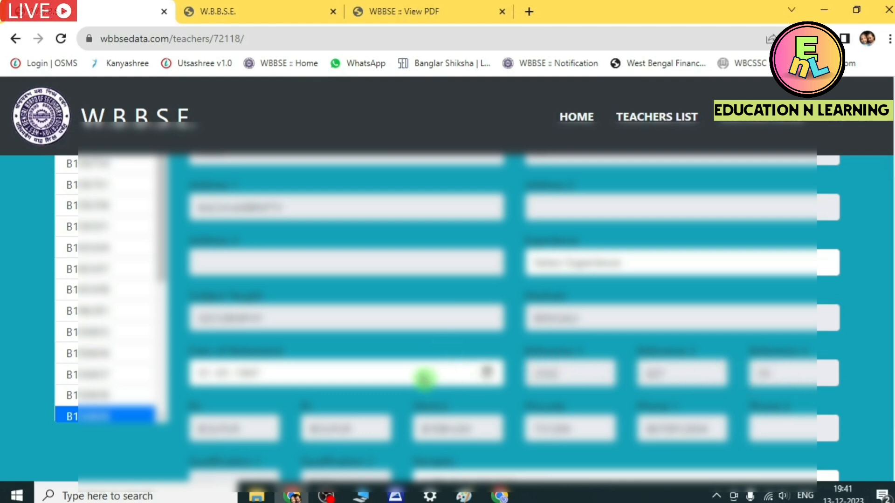
scroll(423, 378, up, 3)
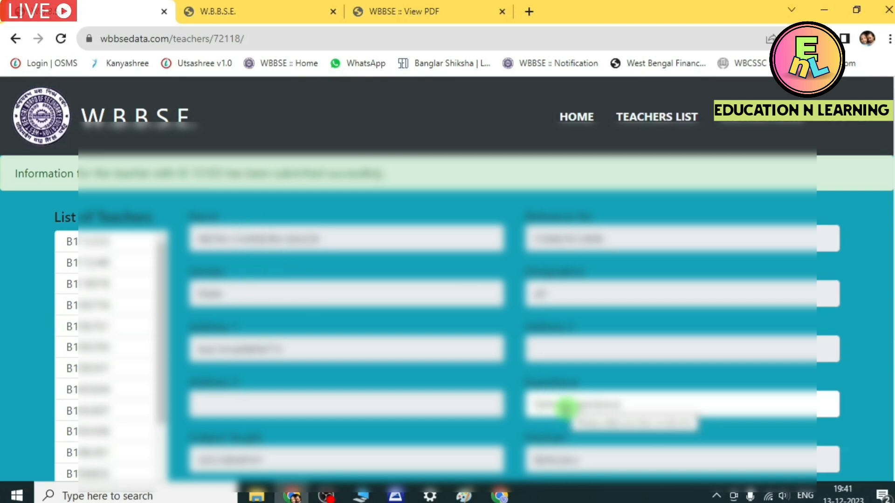
click(565, 408)
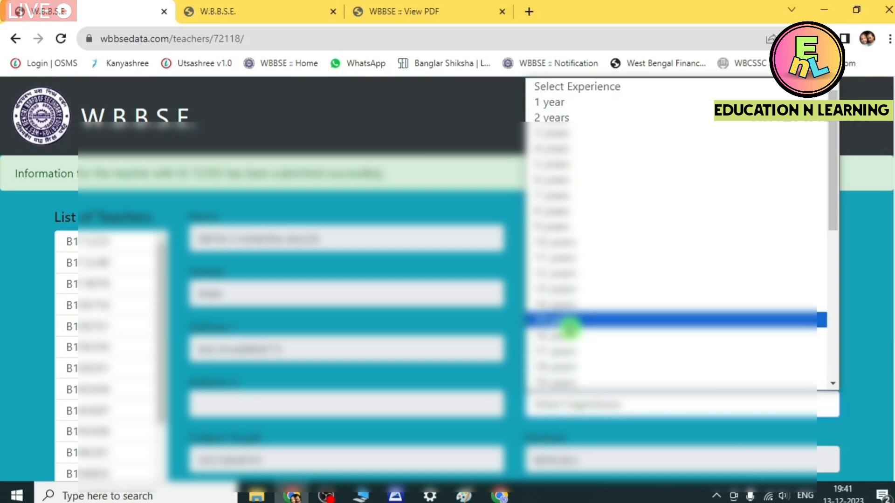
scroll(571, 140, down, 5)
click(570, 138)
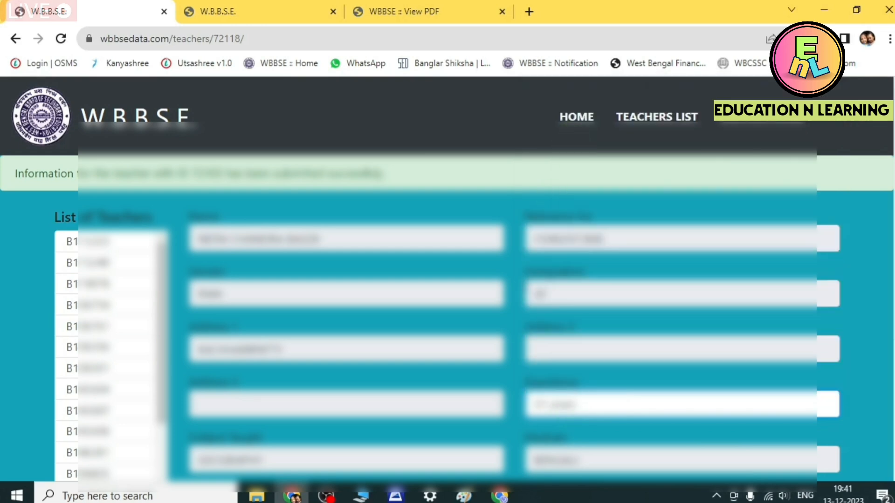
Step: Check the retirement date and remarks of the same teacher's record, and submit it as checked
scroll(506, 382, down, 3)
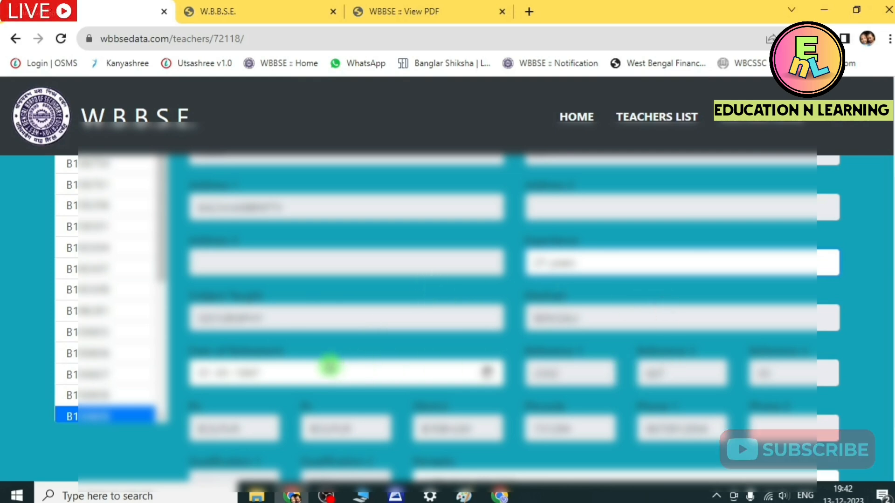
scroll(513, 405, down, 2)
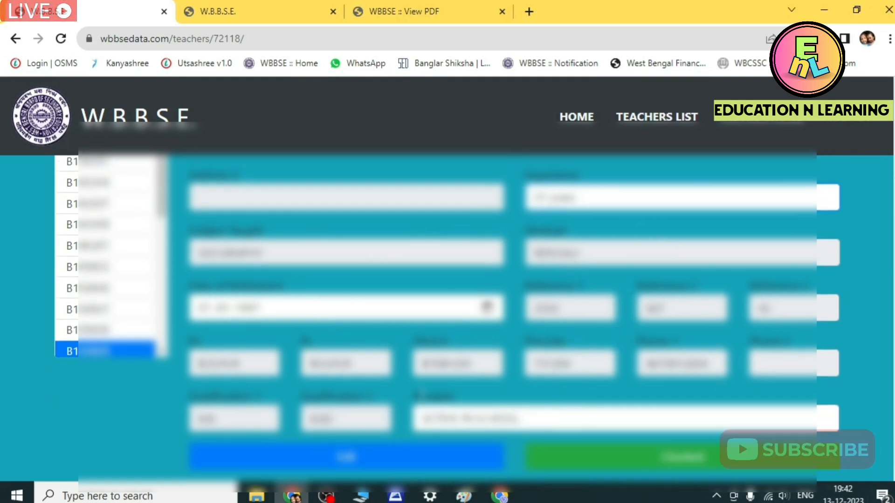
click(673, 461)
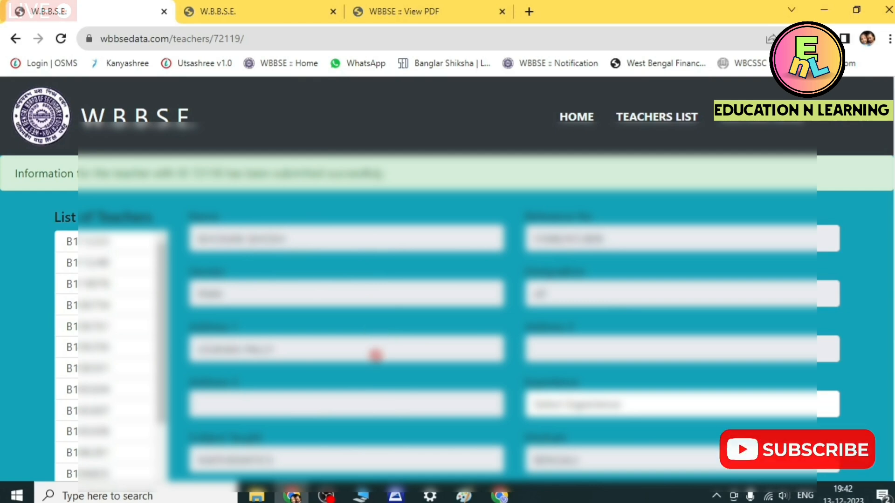
Step: Change the Remarks status of the following teacher's record to the second listed option and review the record
scroll(376, 356, down, 3)
scroll(378, 359, up, 3)
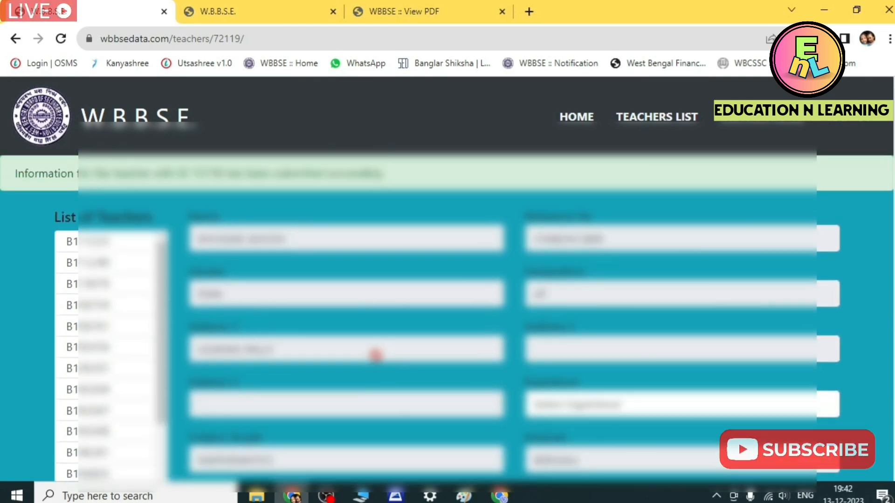
scroll(376, 355, down, 4)
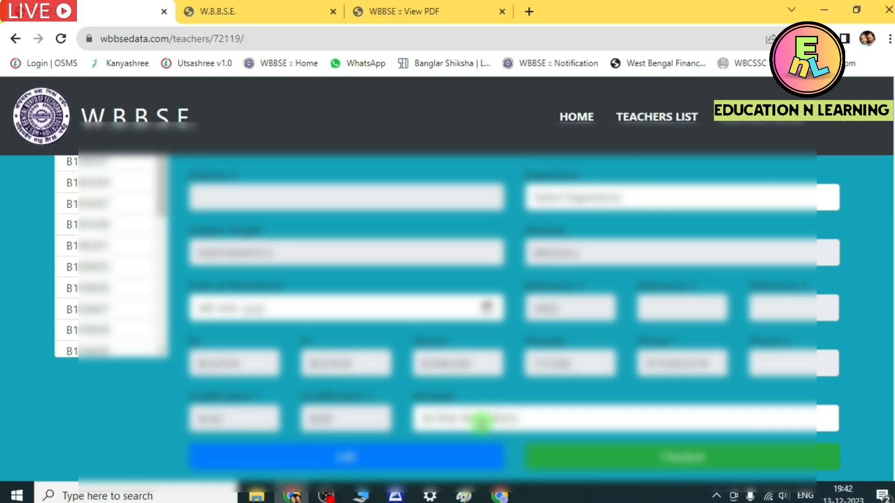
click(482, 423)
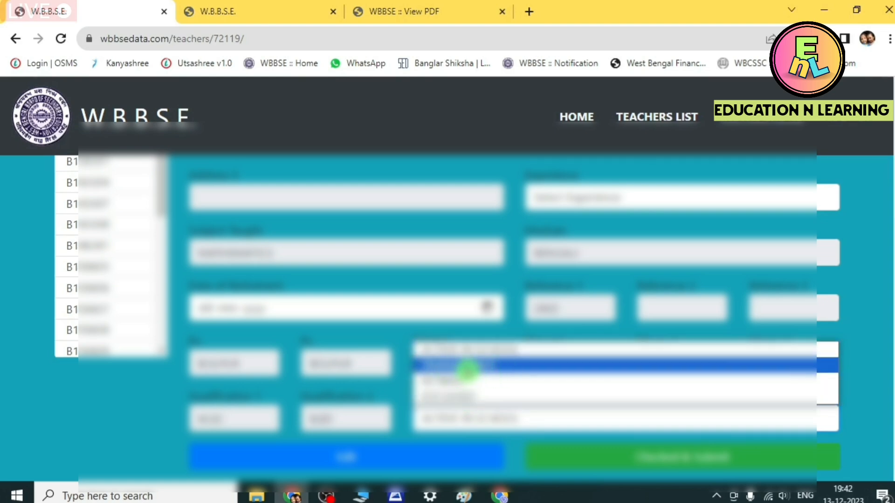
click(471, 366)
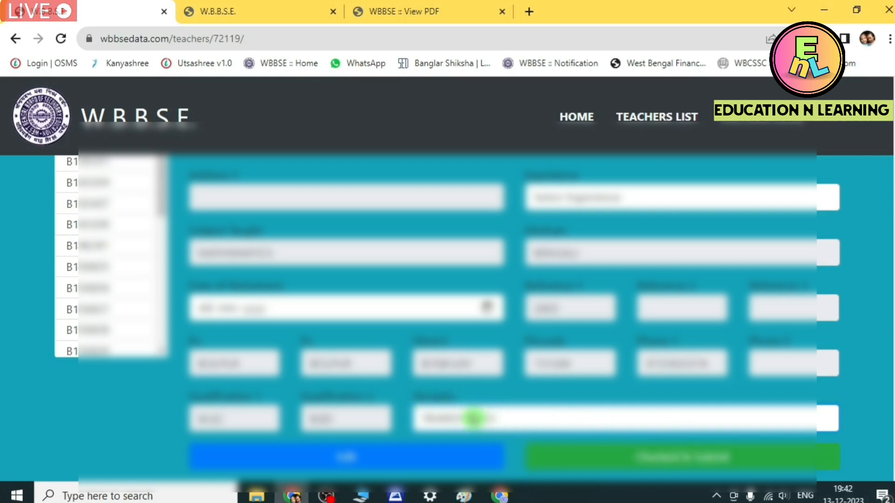
scroll(474, 419, up, 4)
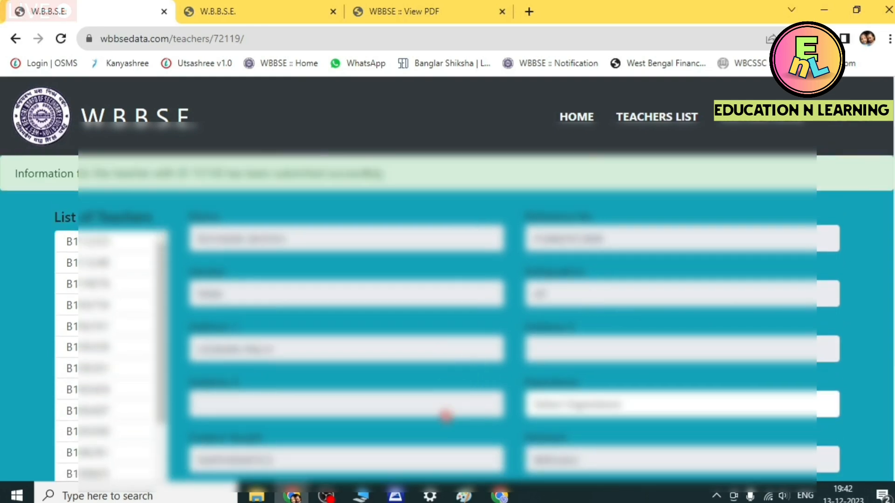
scroll(446, 415, down, 4)
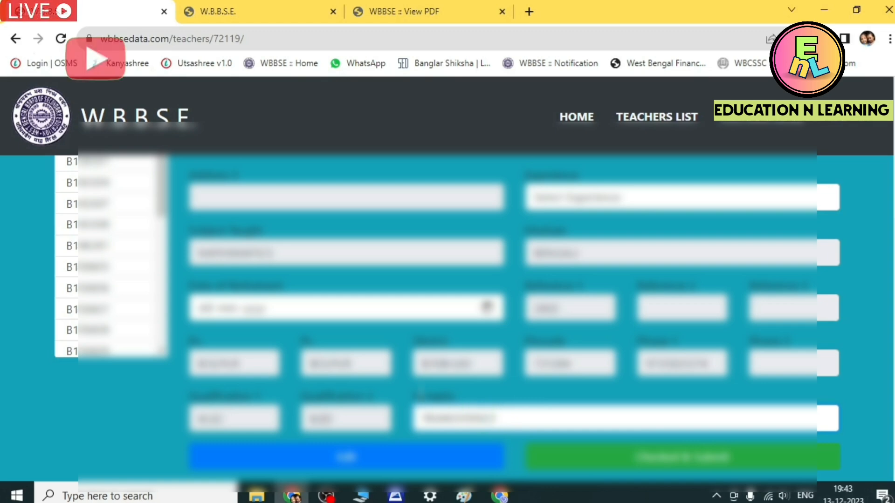
Step: Open the blank form for adding a new teacher and examine its fields down to the submit option
scroll(134, 368, up, 4)
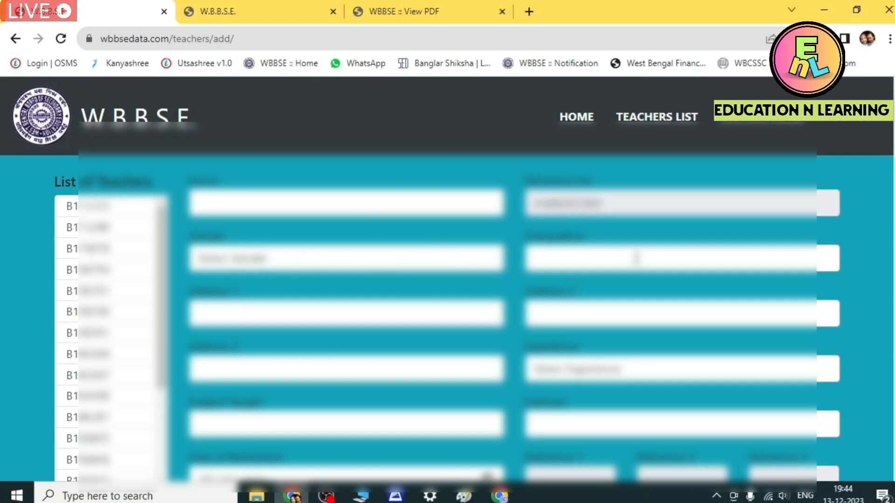
scroll(559, 373, down, 3)
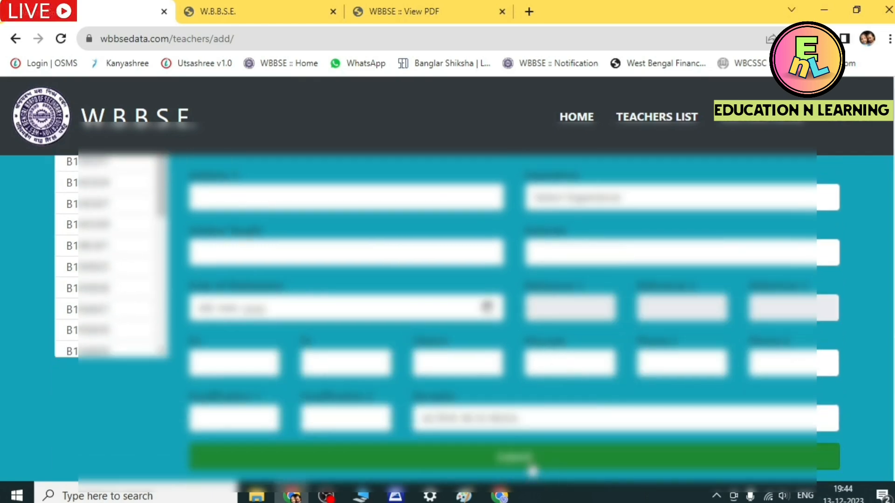
scroll(510, 464, up, 3)
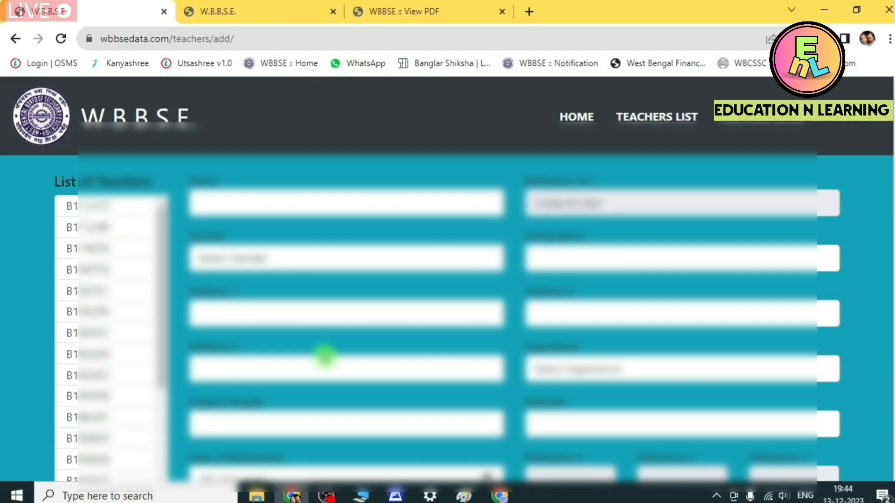
Step: Open the portal's instructions page and read how to complete final submission with the verifier's name, agreement and PDF generation
click(685, 89)
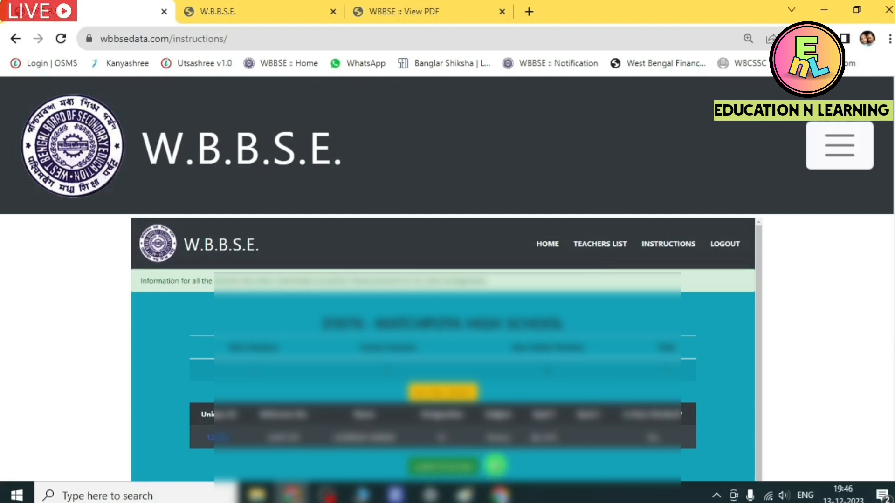
scroll(536, 427, down, 10)
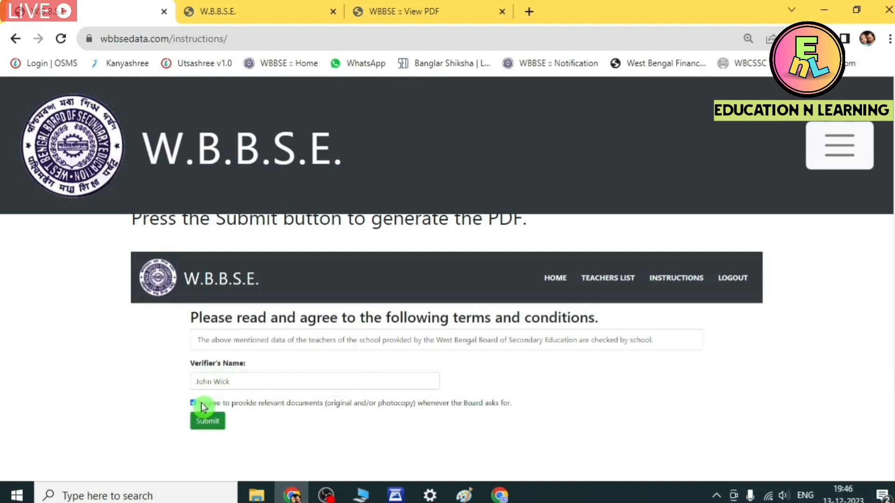
click(205, 422)
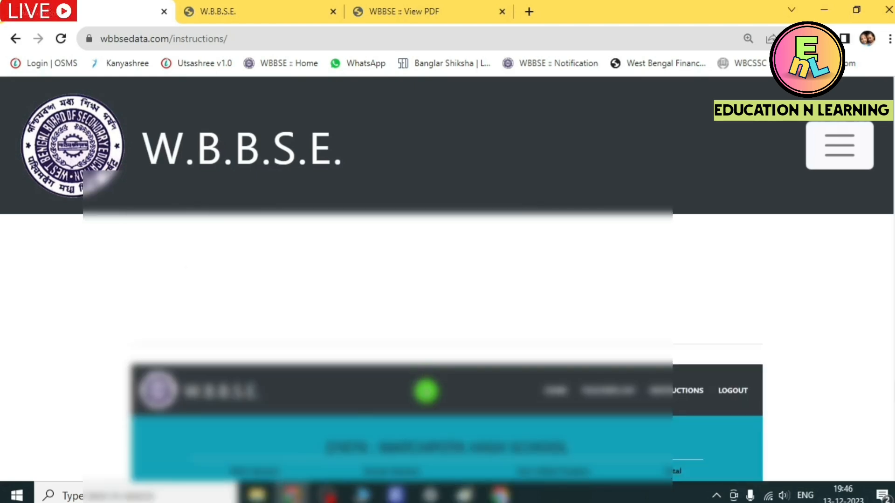